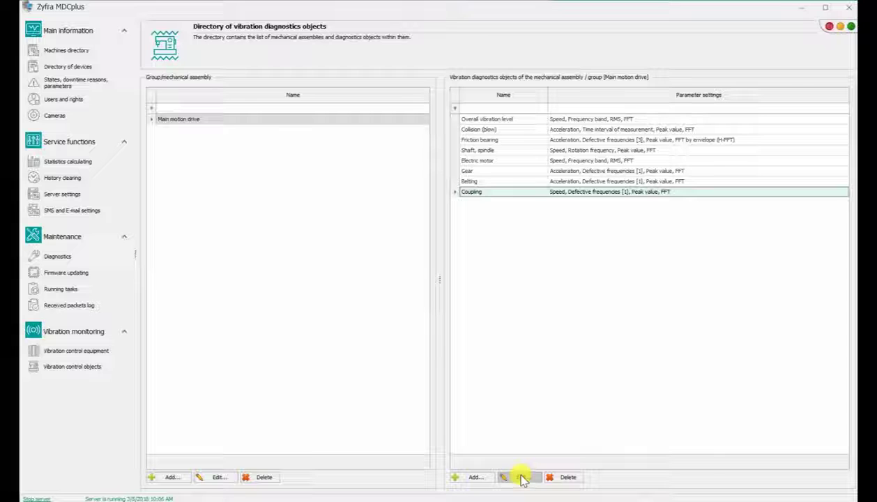
Inspect the Coupling diagnostics object's settings and its measurement unit options, closing without saving
left_click(522, 477)
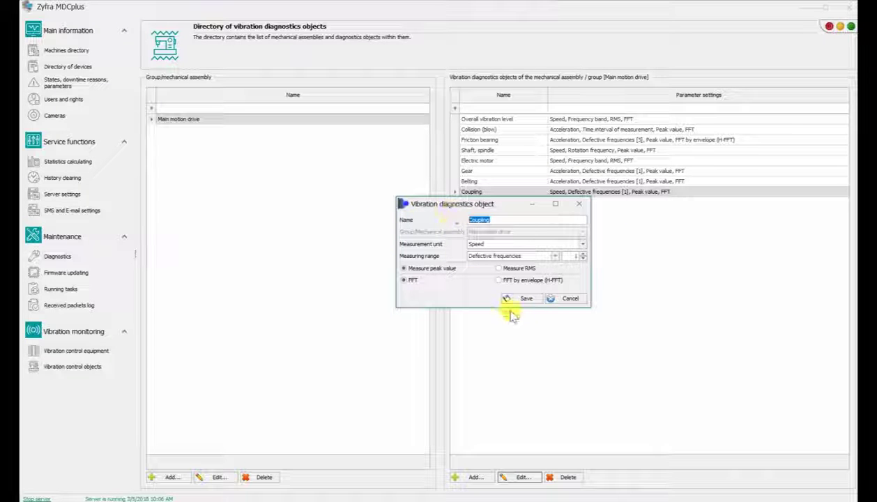
left_click(583, 244)
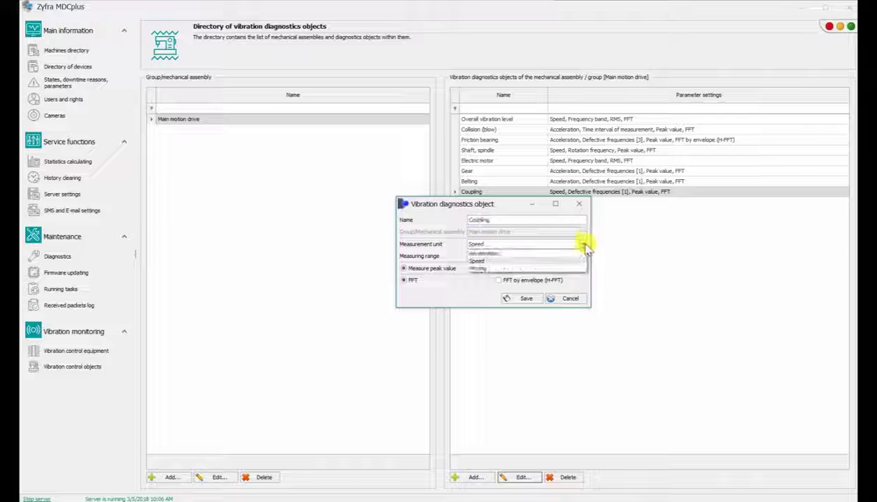
left_click(568, 298)
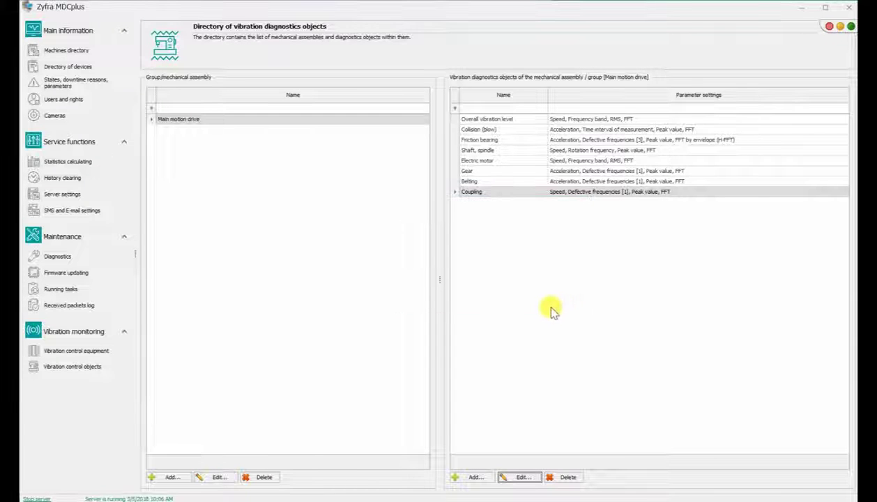
Open the vibration control device VS357 001 and review its main information and input settings
left_click(72, 354)
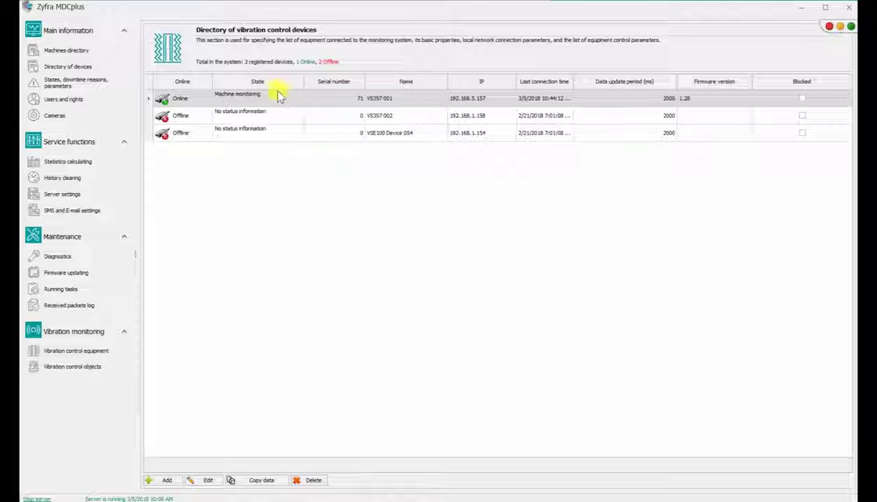
left_click(392, 102)
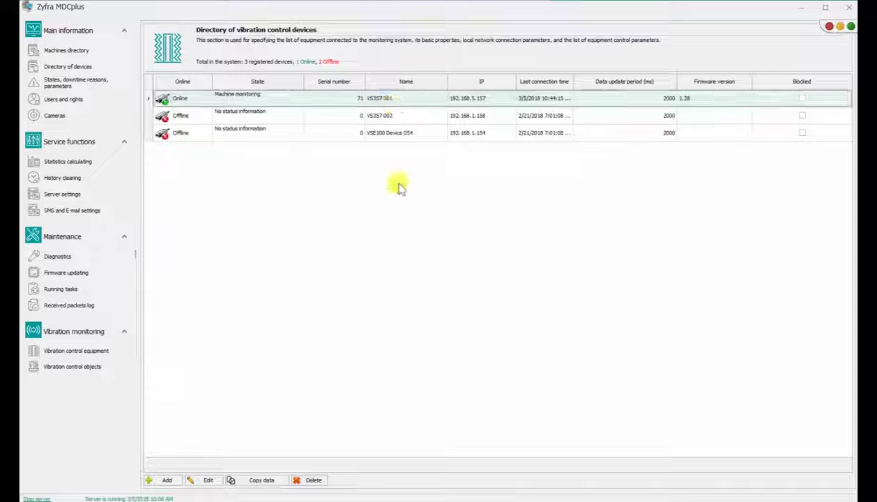
double_click(408, 101)
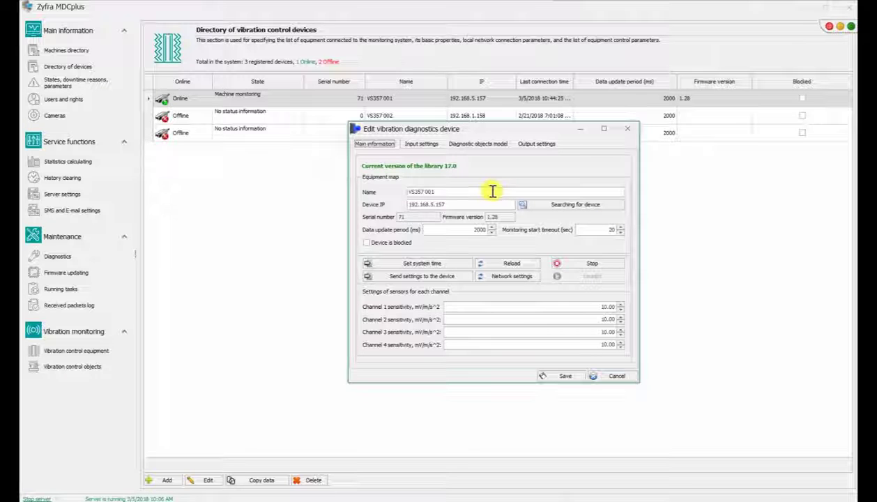
left_click(423, 145)
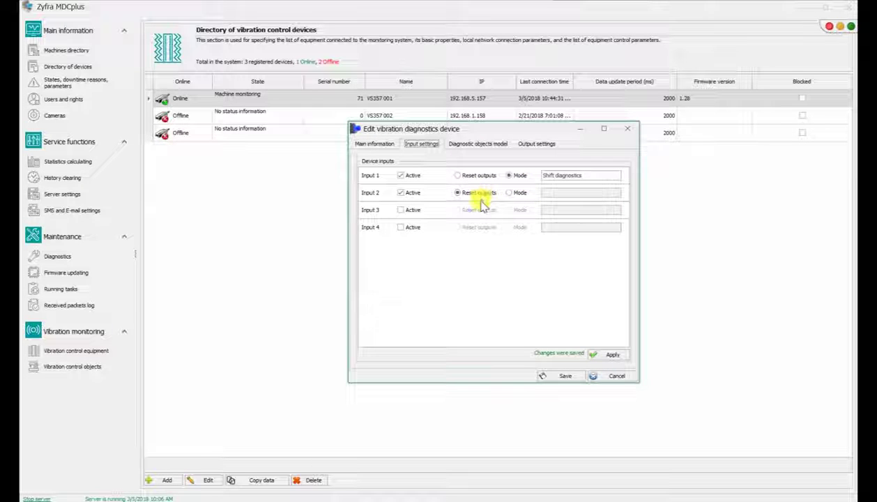
Review the device's diagnostics objects list and the setup of the Blow object, closing both without saving
left_click(487, 145)
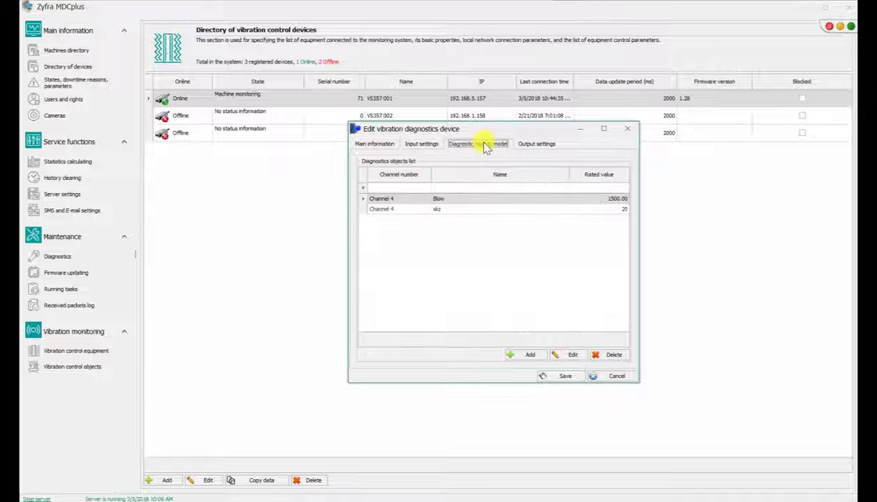
left_click(465, 210)
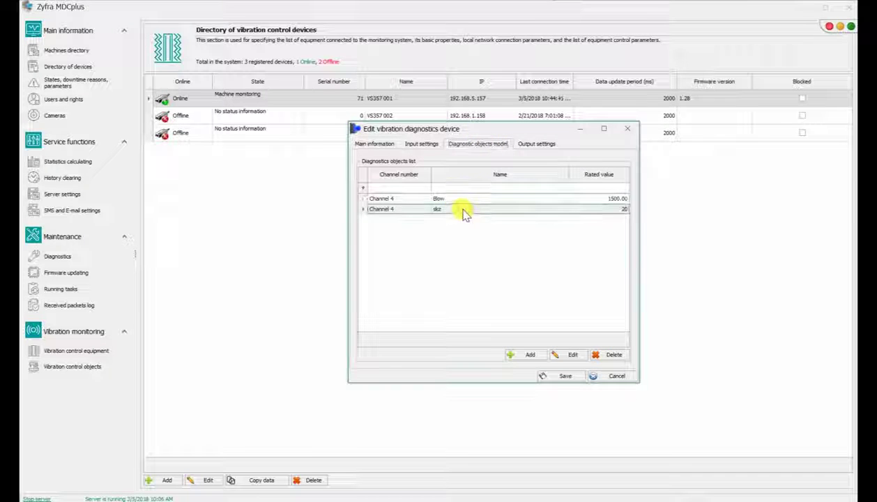
double_click(466, 200)
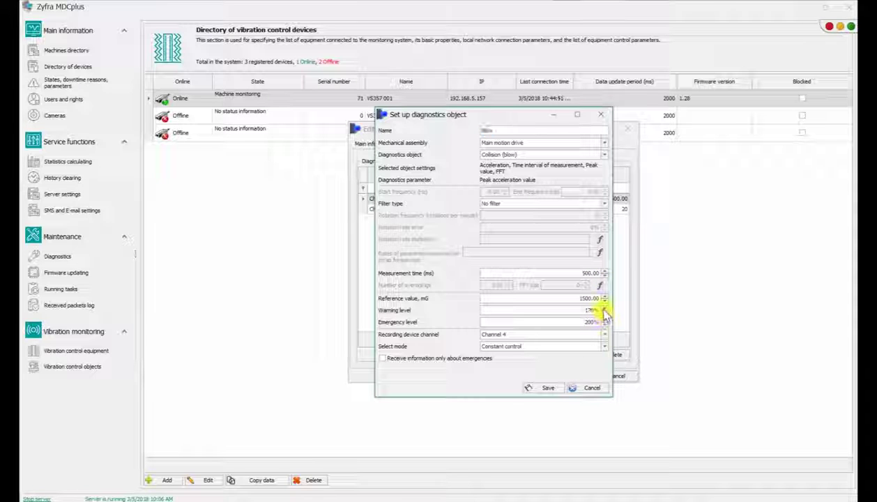
left_click(591, 388)
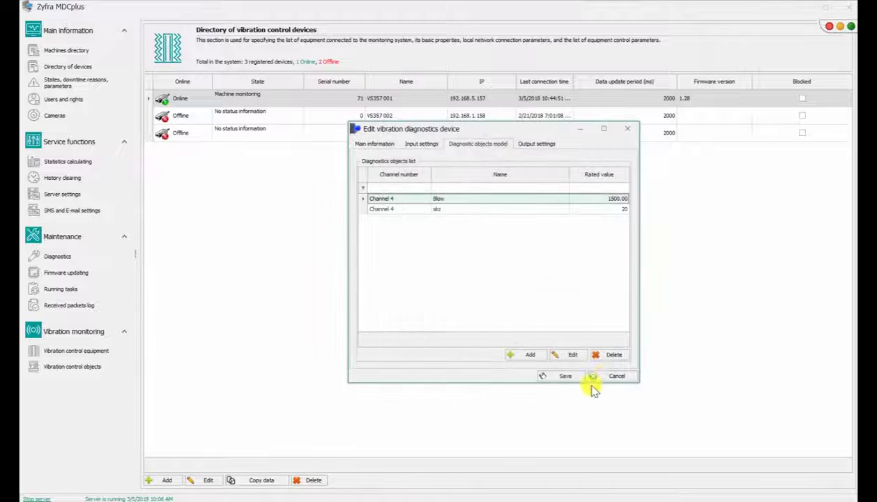
left_click(609, 375)
Open machine Vcenter2 from the machines directory and review its vibration diagnostic connection parameters
left_click(55, 51)
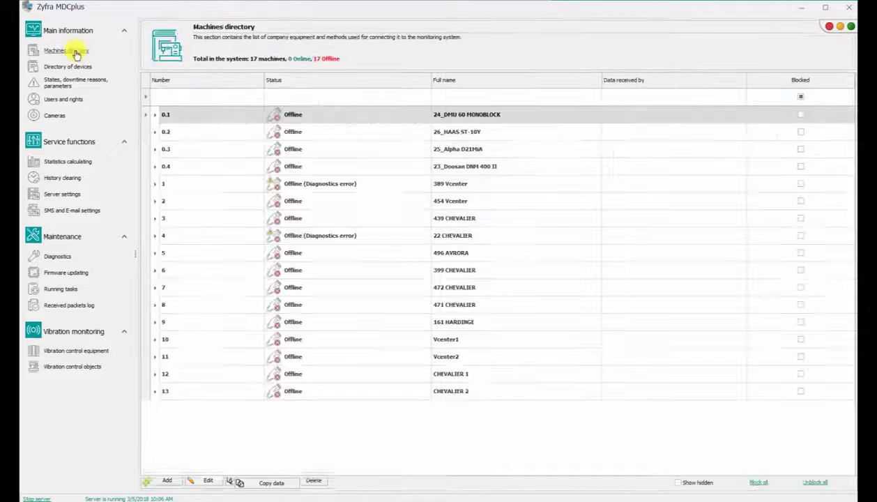
double_click(487, 357)
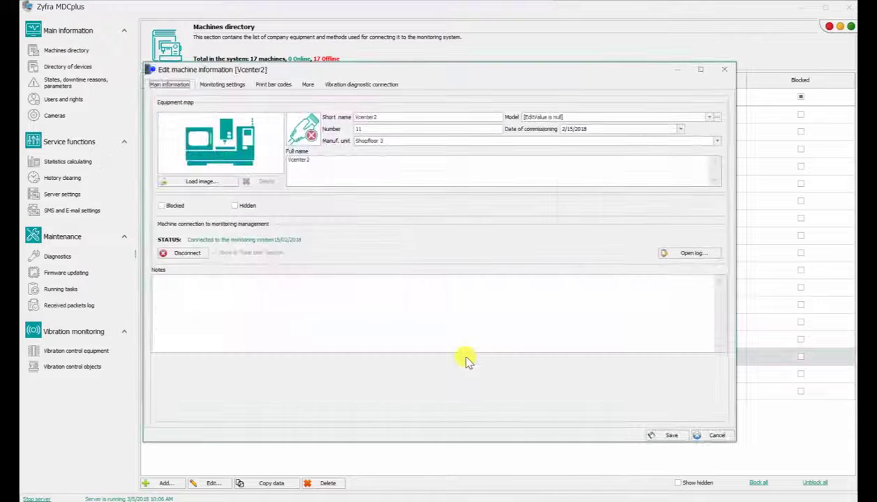
left_click(337, 84)
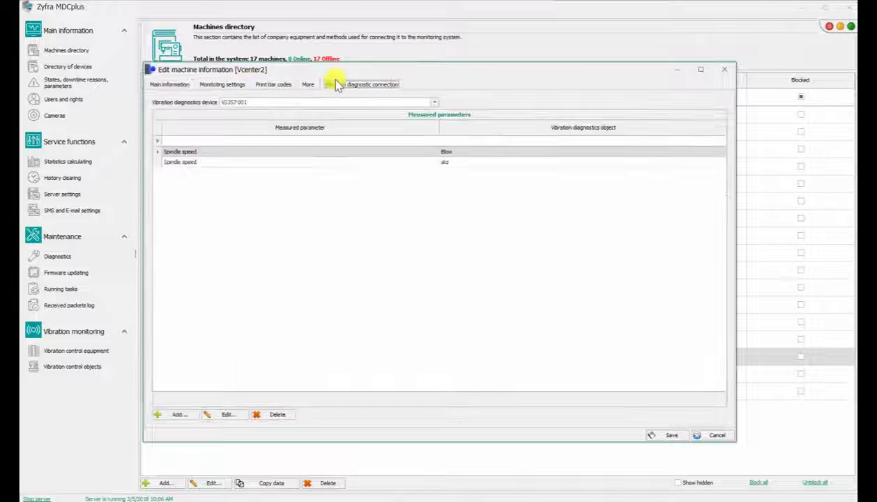
left_click(315, 153)
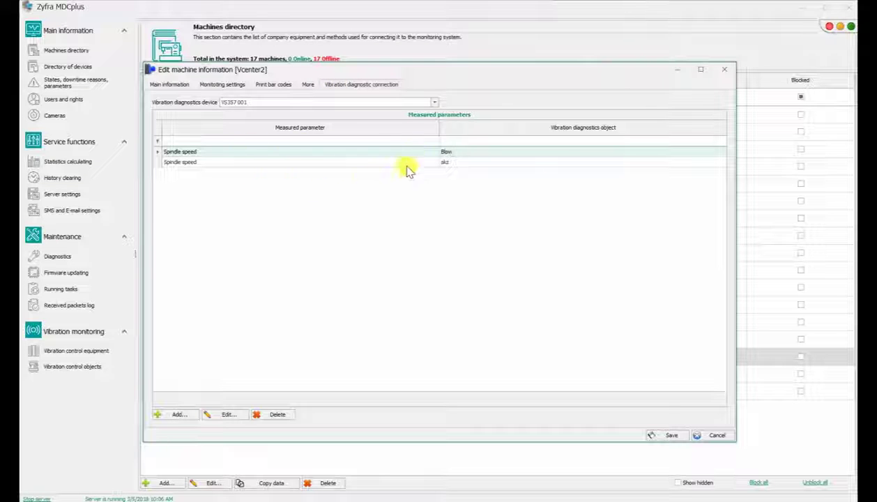
Inspect the EMERGENCY state in Vcenter2's monitoring settings and close the machine without saving
left_click(229, 85)
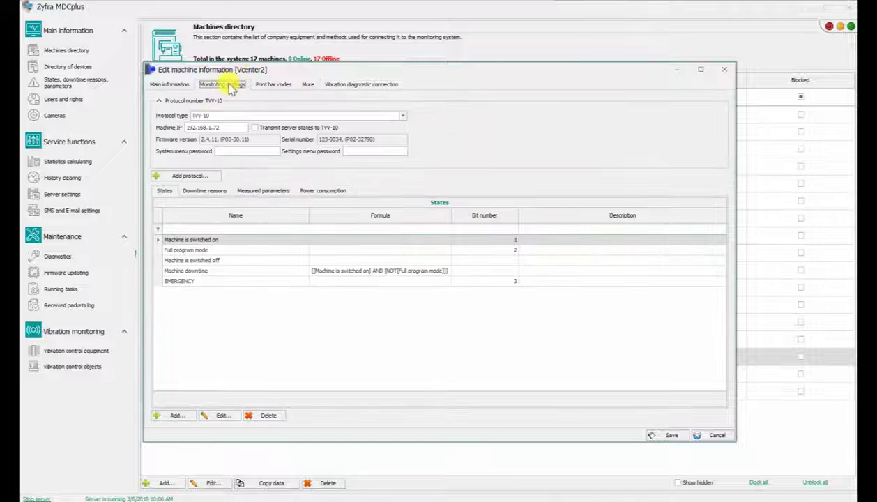
double_click(180, 282)
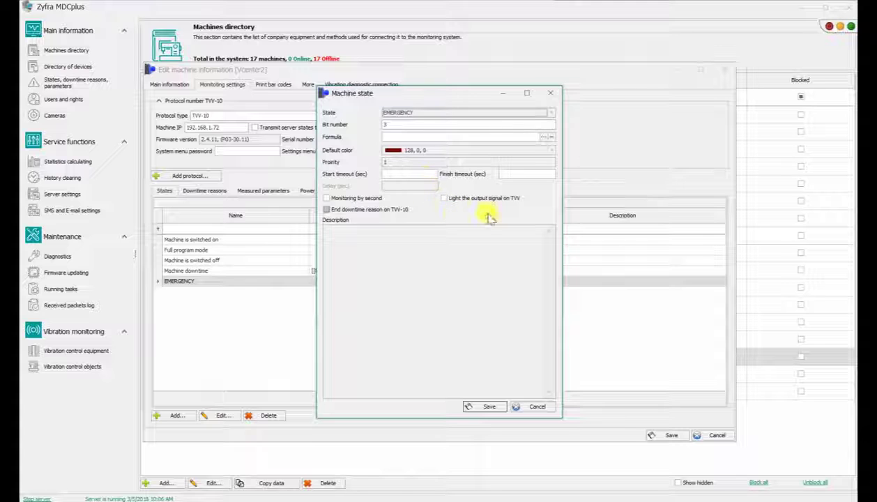
left_click(526, 410)
left_click(711, 437)
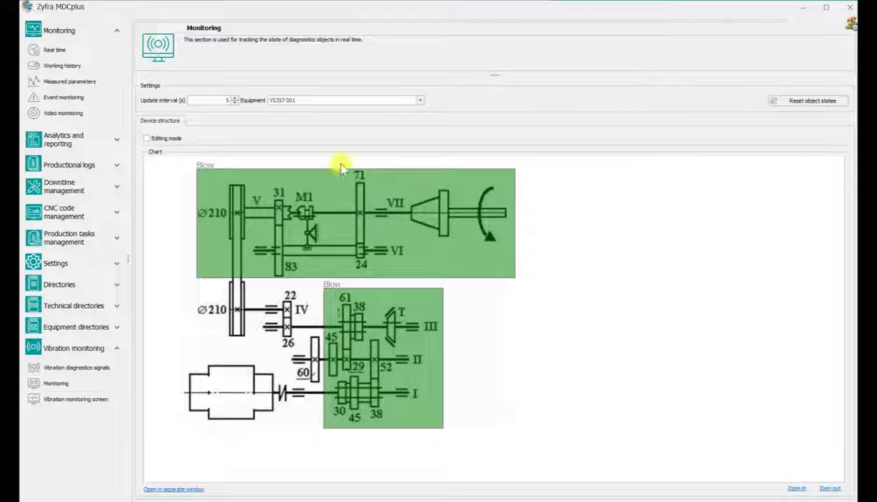
Examine the real-time device structure chart for VS357 001 and the peak in its Blow vibration diagnostics signal
mouse_move(244, 167)
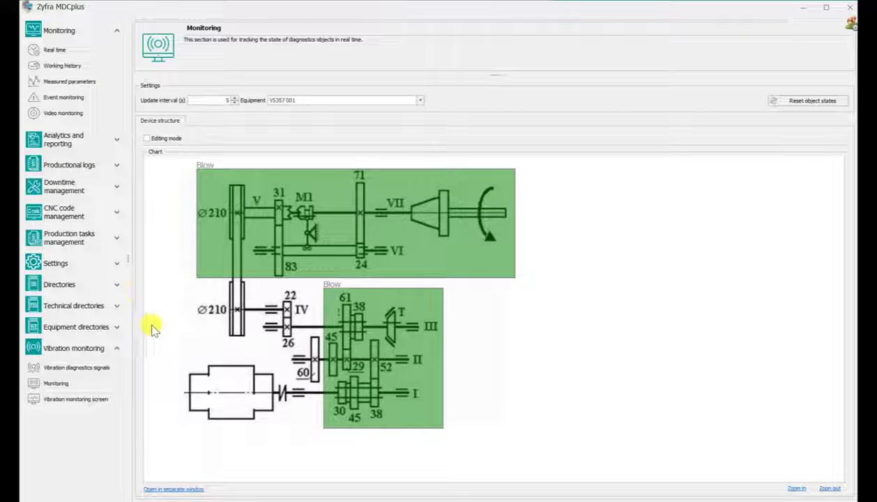
left_click(56, 372)
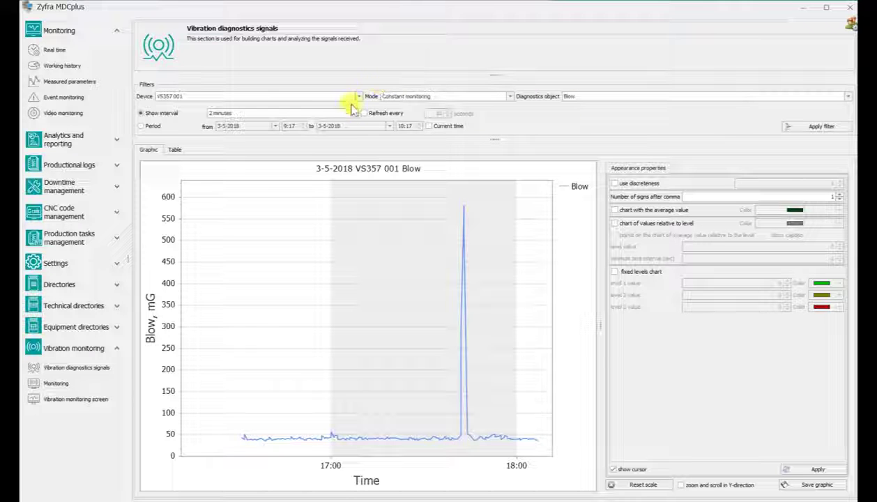
mouse_move(464, 214)
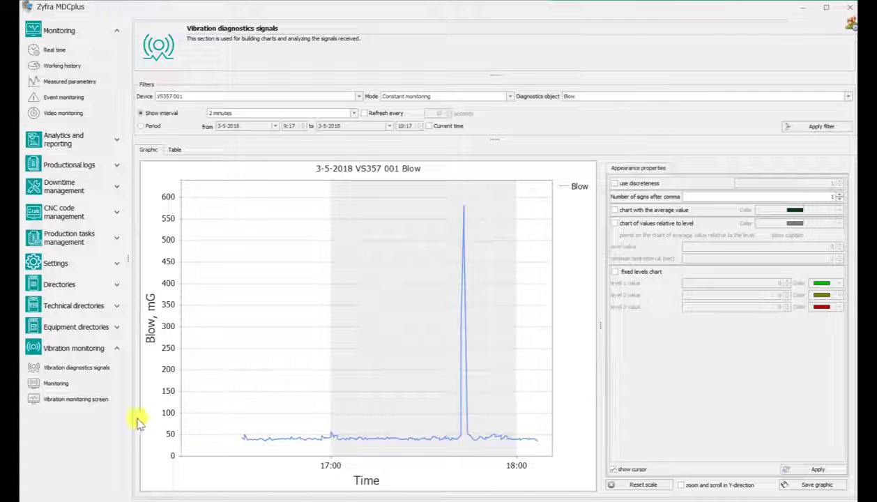
Display the Blow signal chart on the vibration monitoring screen with a 30-minute interval
left_click(99, 403)
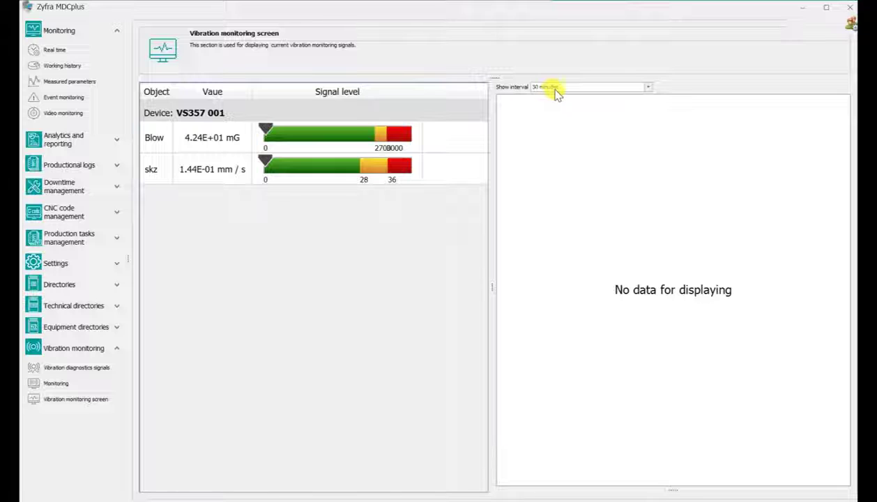
left_click(555, 88)
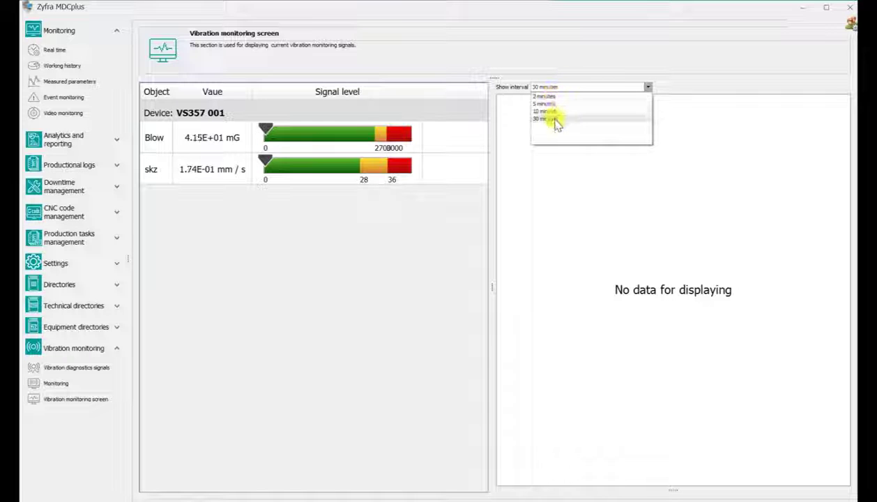
left_click(555, 119)
left_click(350, 141)
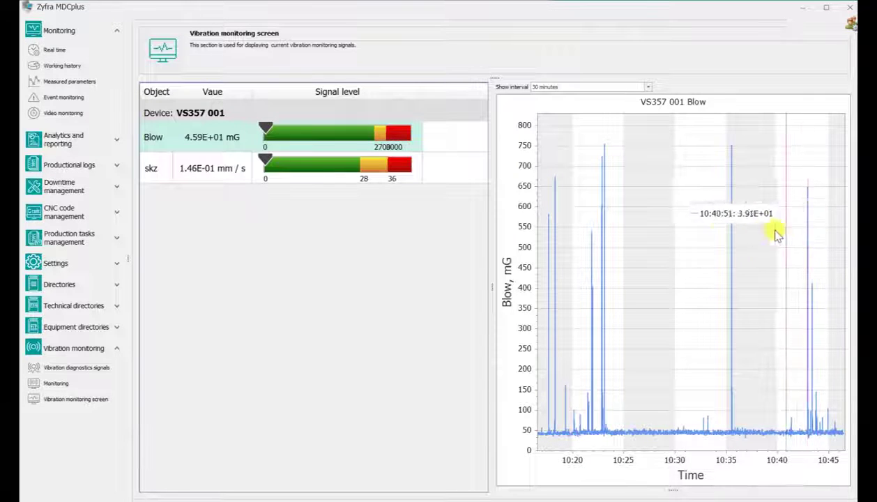
View the skz signal chart, return to Blow, and set the show interval to 10 minutes
left_click(322, 180)
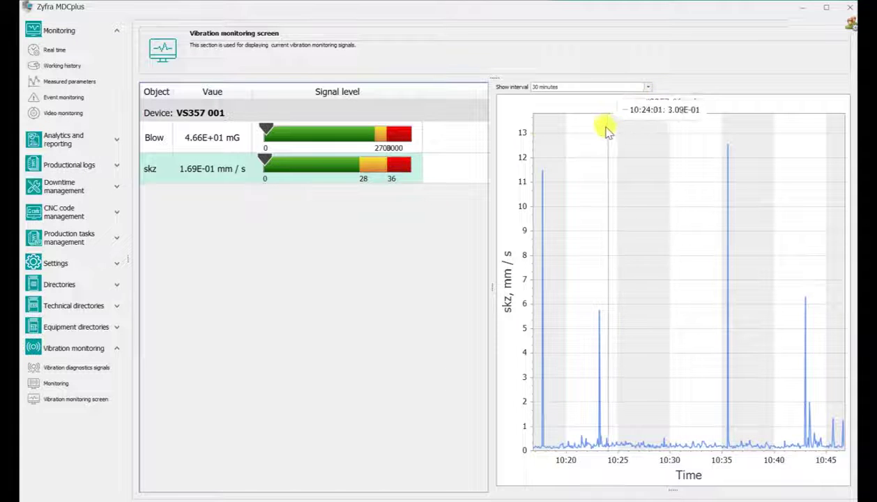
left_click(339, 142)
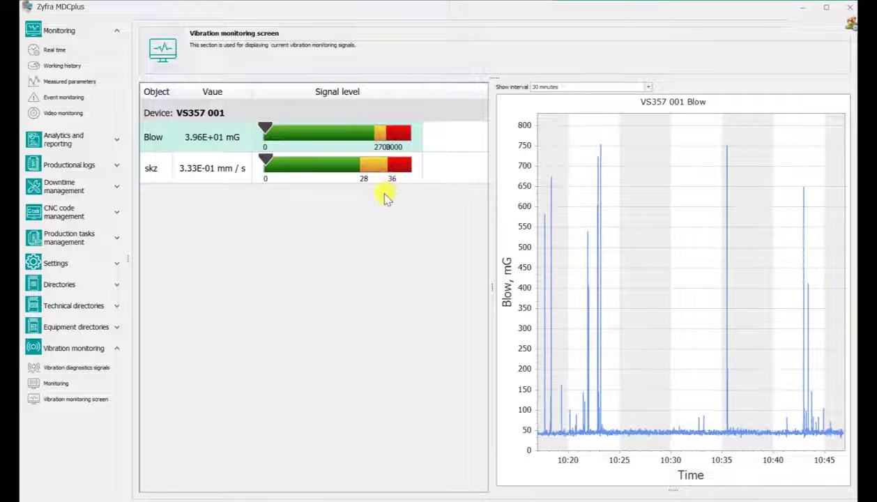
left_click(652, 87)
left_click(633, 113)
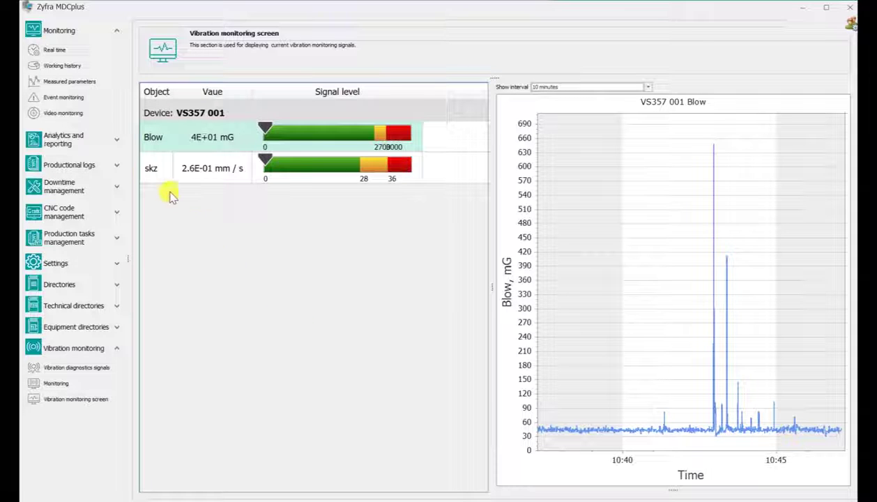
Expand all machines in the working history line chart and examine the EMERGENCY period of Vcenter2
left_click(64, 67)
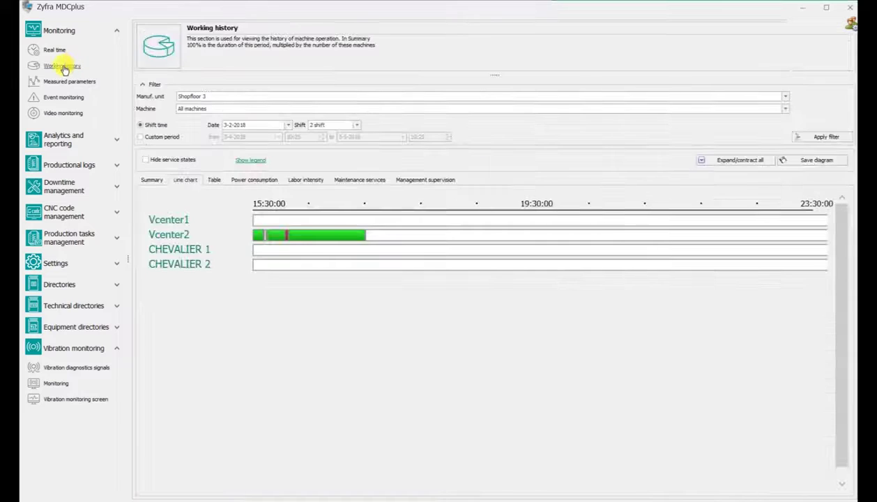
left_click(752, 161)
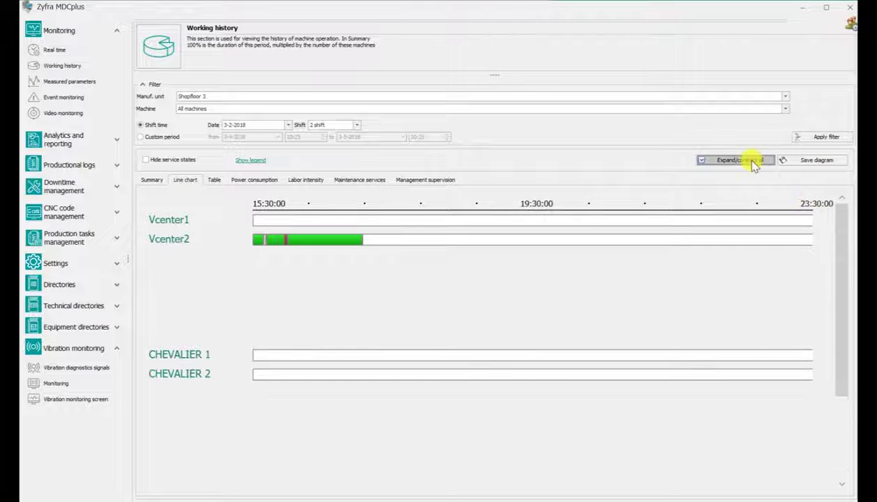
mouse_move(286, 236)
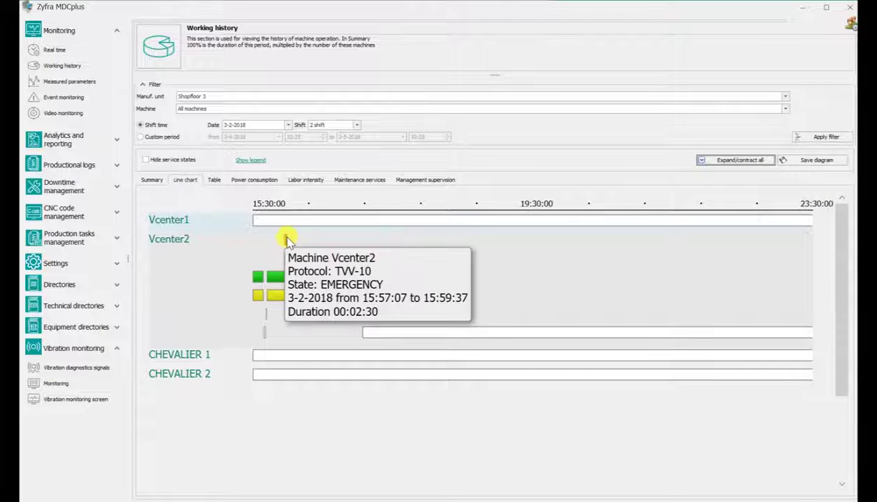